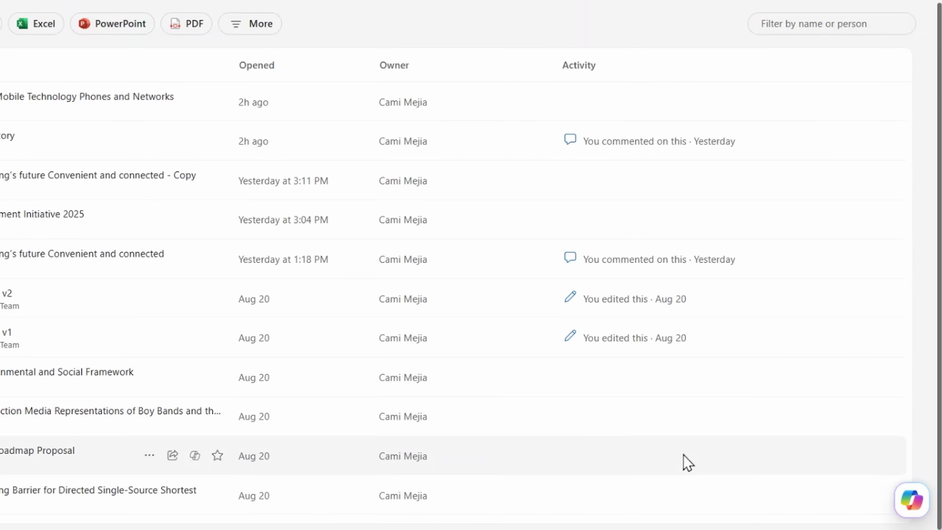
Add the Breaking the Sorting Barrier paper to the selection, have Copilot summarize all five files, and review the summary.
left_click(912, 501)
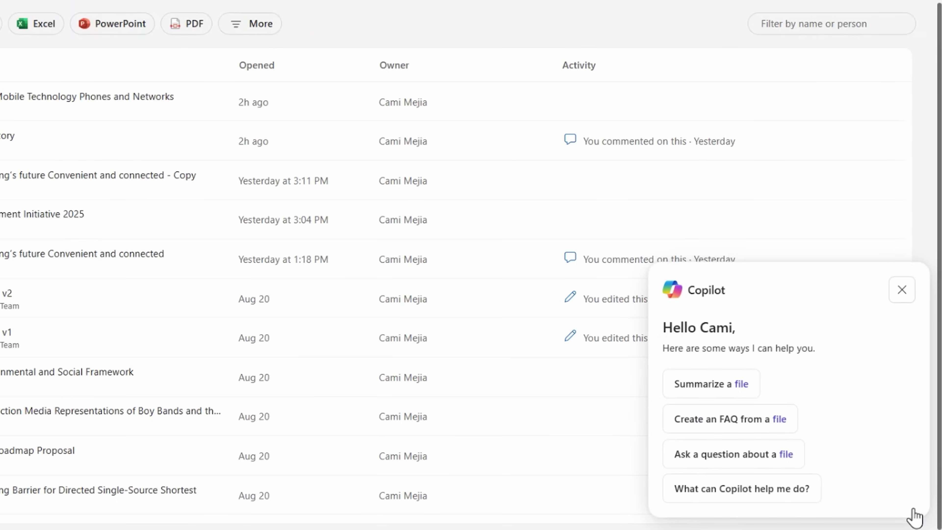
left_click(167, 490)
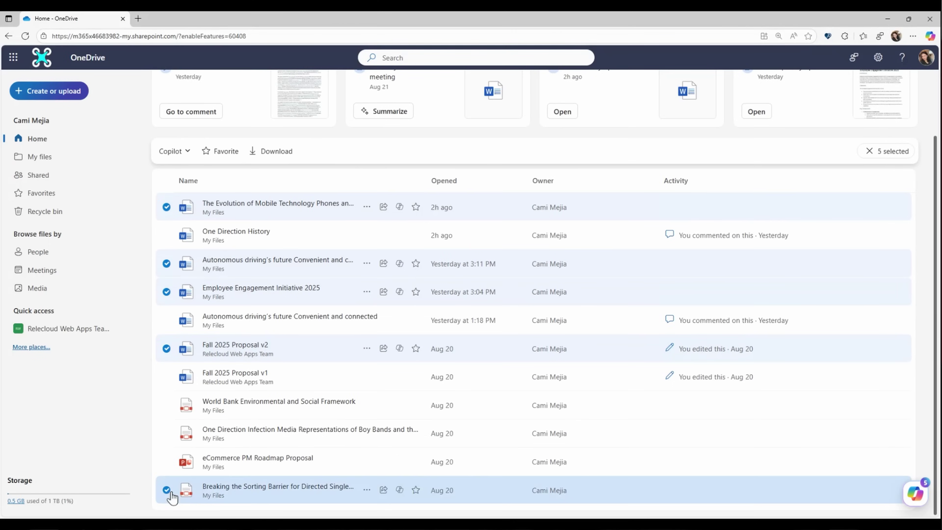
left_click(914, 496)
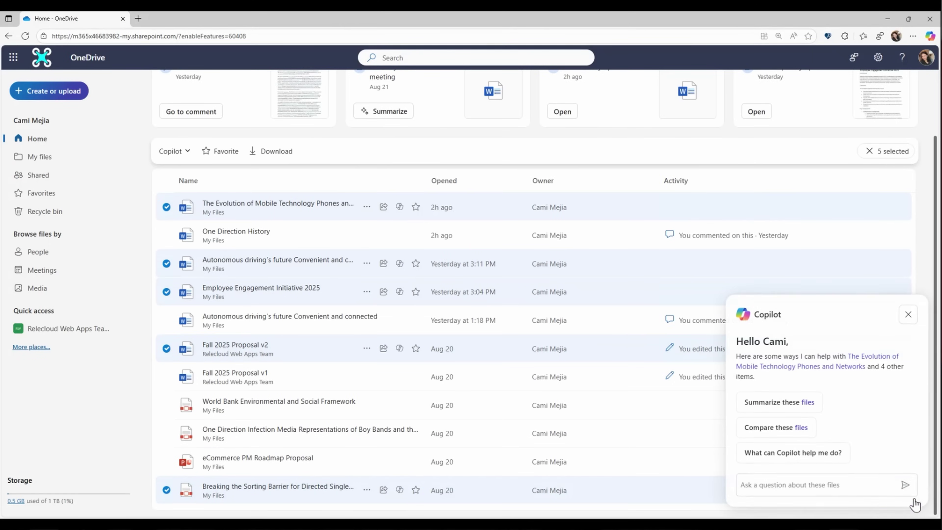
left_click(796, 414)
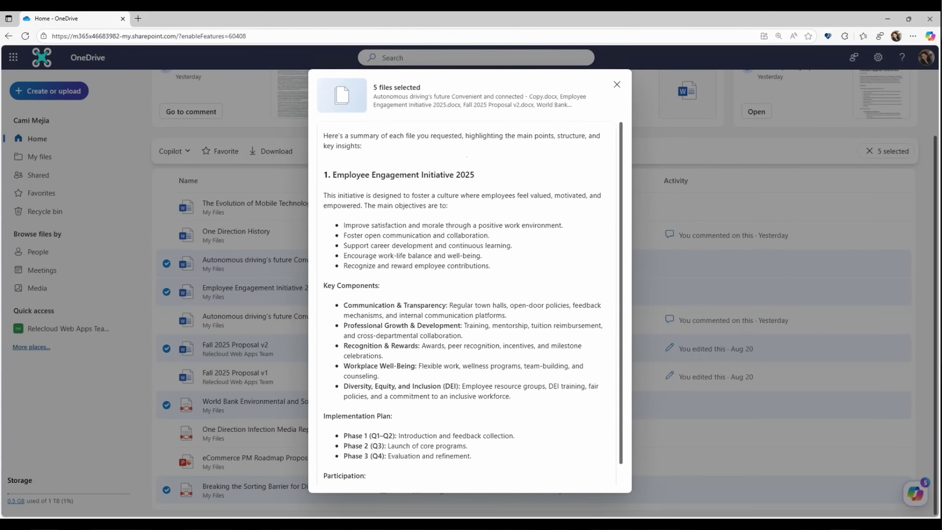
scroll(608, 230, "down", 5)
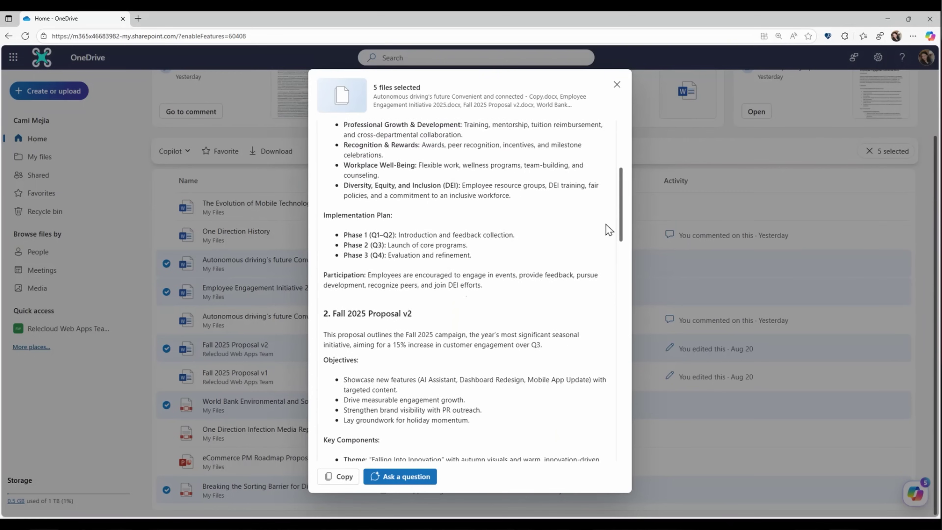
scroll(609, 230, "down", 10)
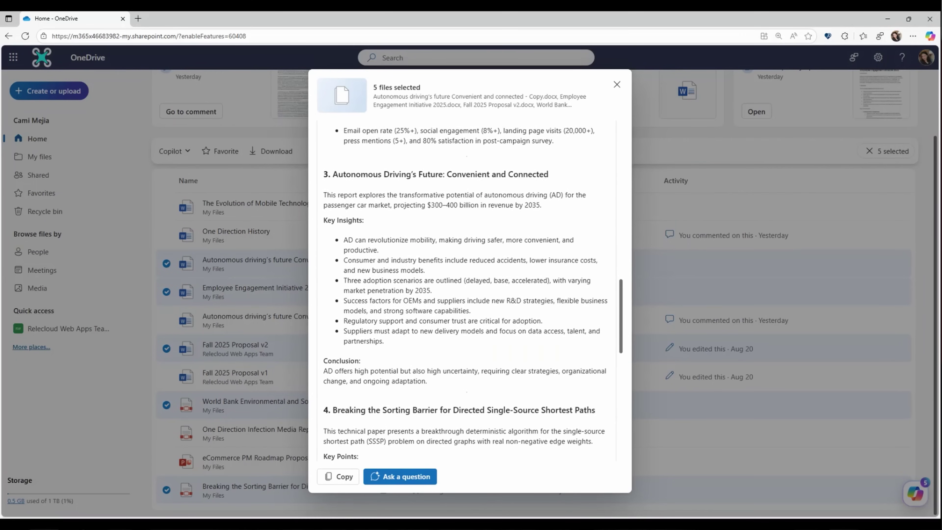
scroll(467, 290, "down", 10)
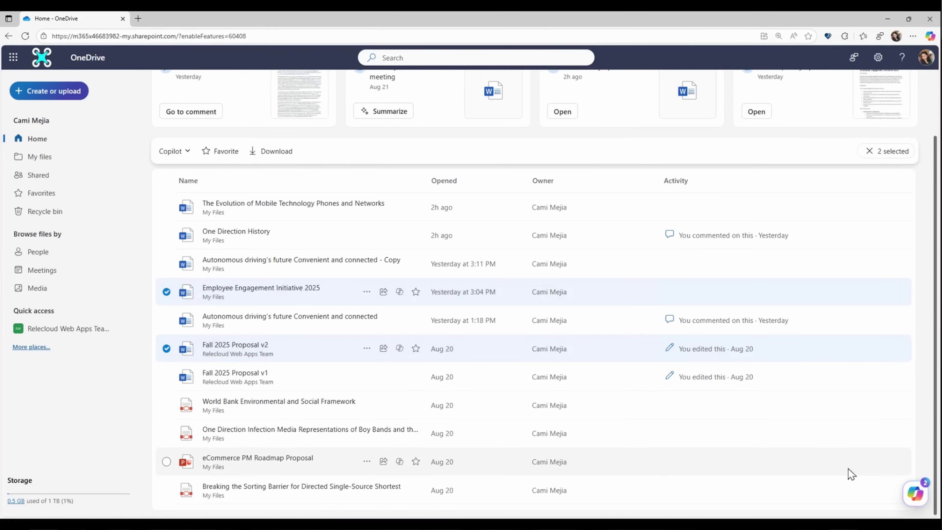
Ask Copilot 'What are the key takeaways from these files' about Fall 2025 Proposal v2 and Employee Engagement Initiative 2025.
left_click(915, 494)
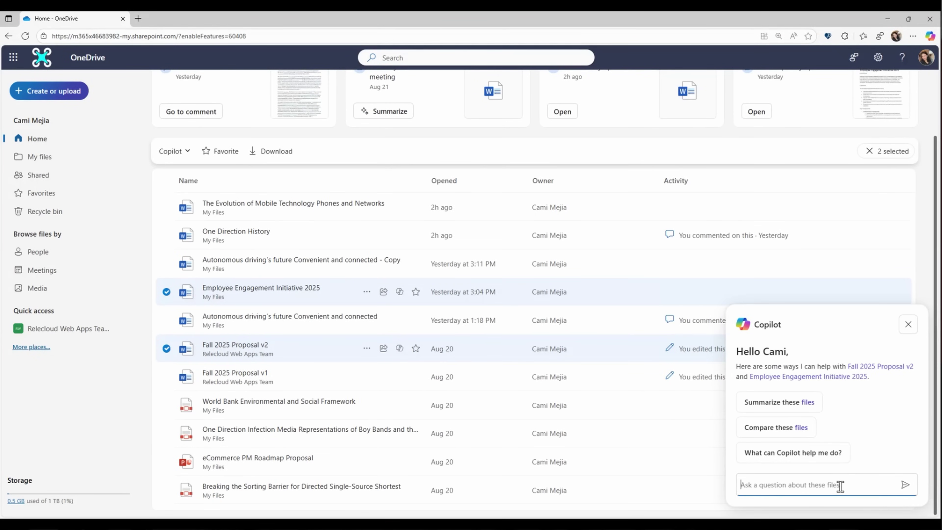
type("What are the key takeaways")
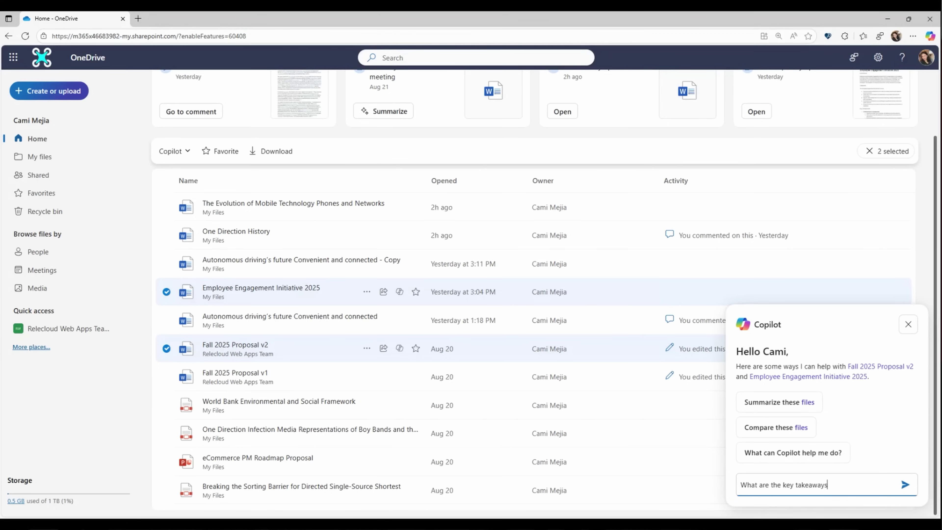
type(" from these files")
key("Return")
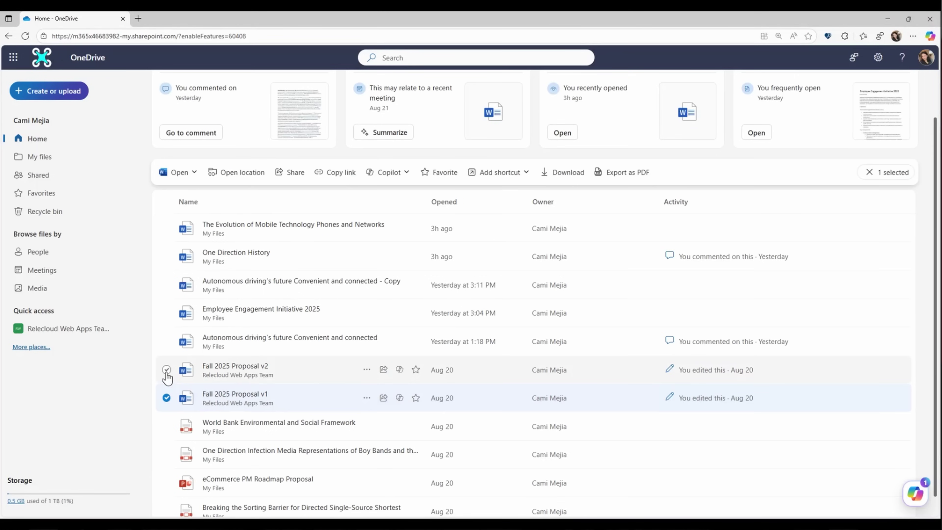
Compare Fall 2025 Proposal v1 and v2 with Copilot and expand the 2 References.
left_click(167, 370)
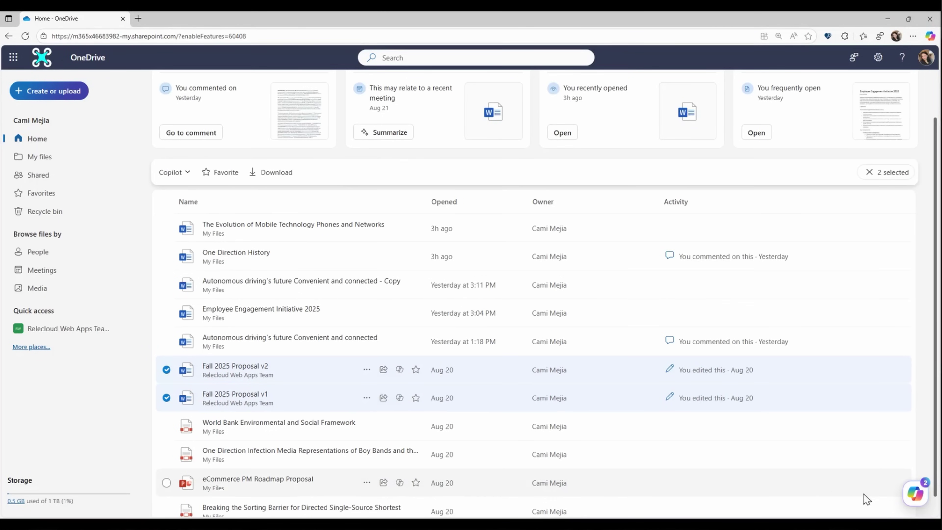
left_click(923, 501)
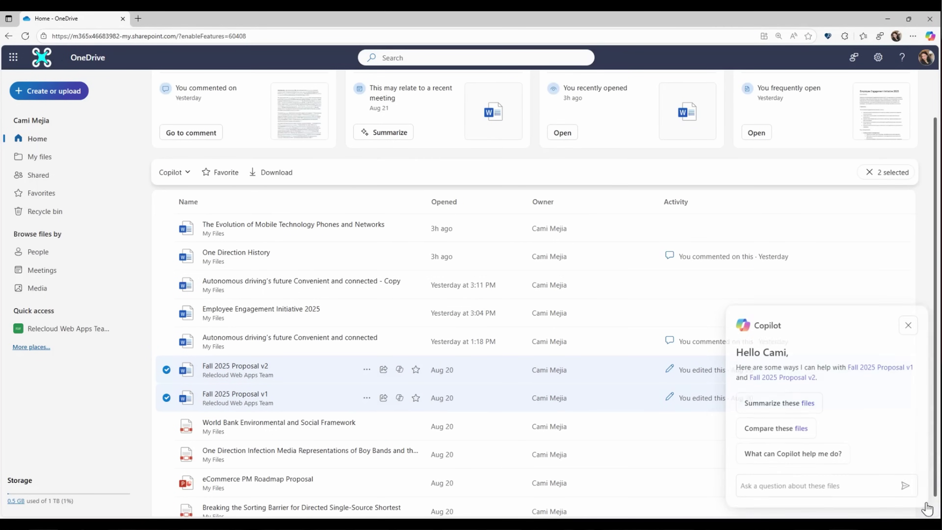
left_click(810, 438)
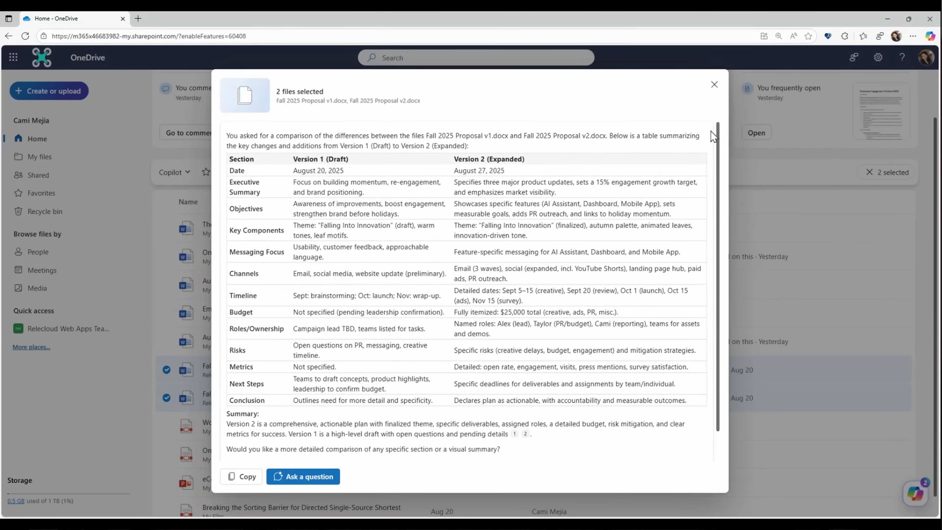
scroll(710, 135, "down", 1)
left_click(269, 448)
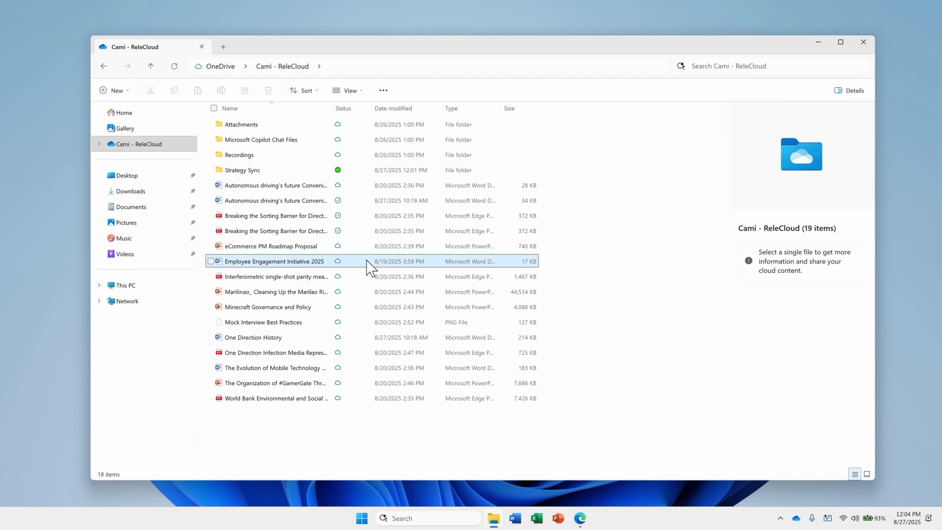
Send Employee Engagement Initiative 2025 to Copilot with Ask Copilot in its File Explorer context menu.
right_click(367, 262)
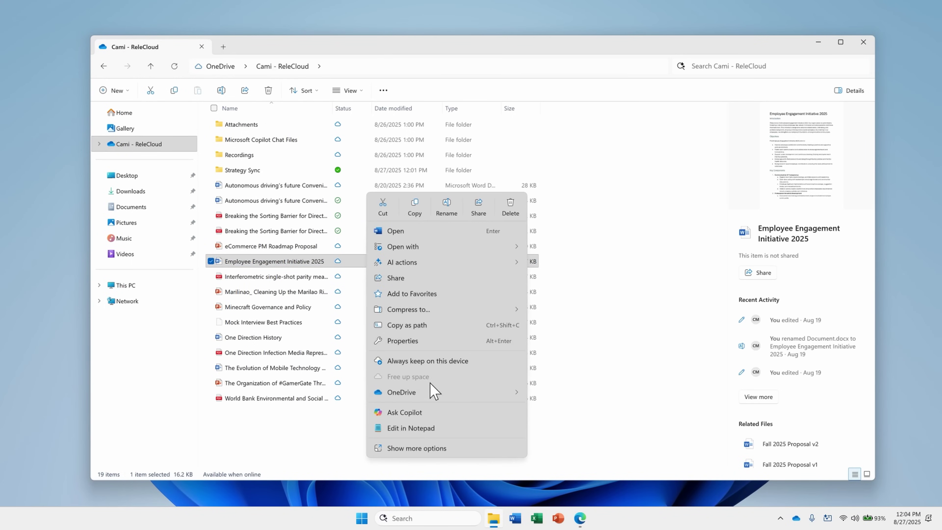
mouse_move(453, 391)
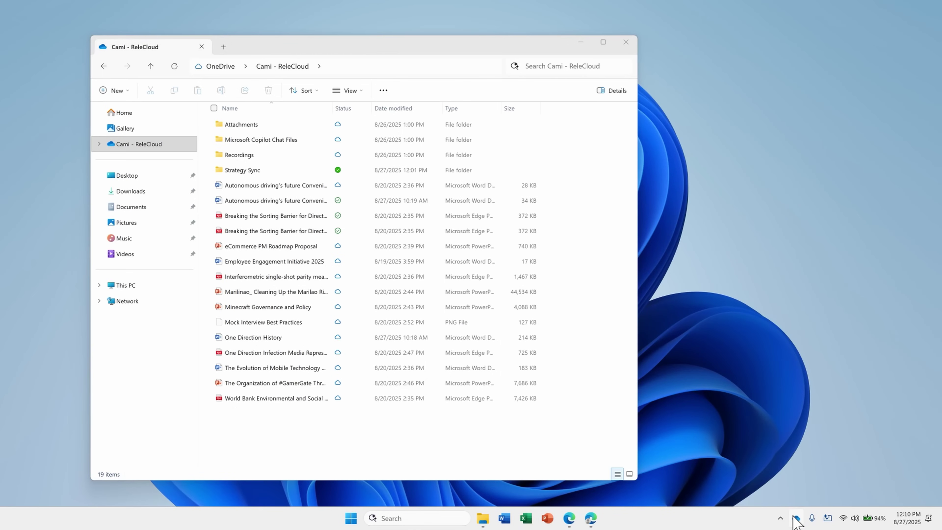
From the OneDrive sync flyout, have Copilot create an FAQ for the autonomous driving document.
left_click(796, 518)
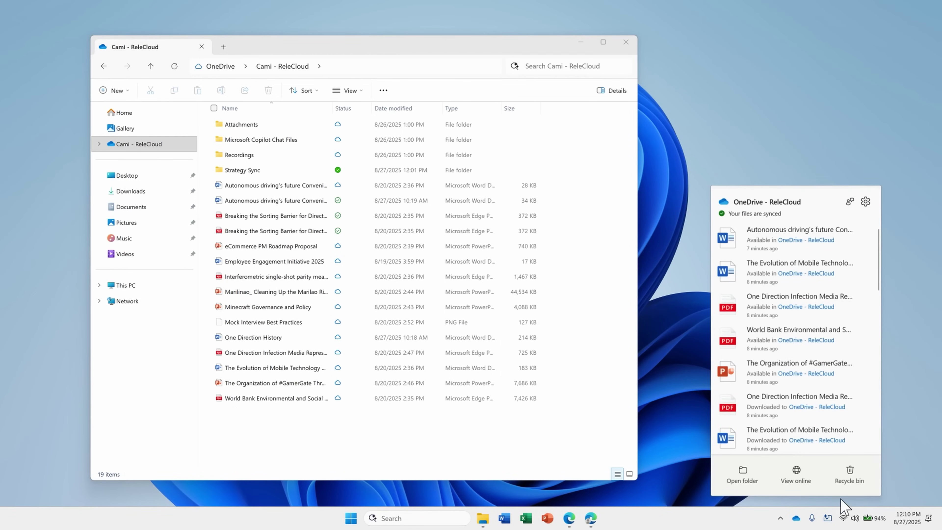
left_click(867, 240)
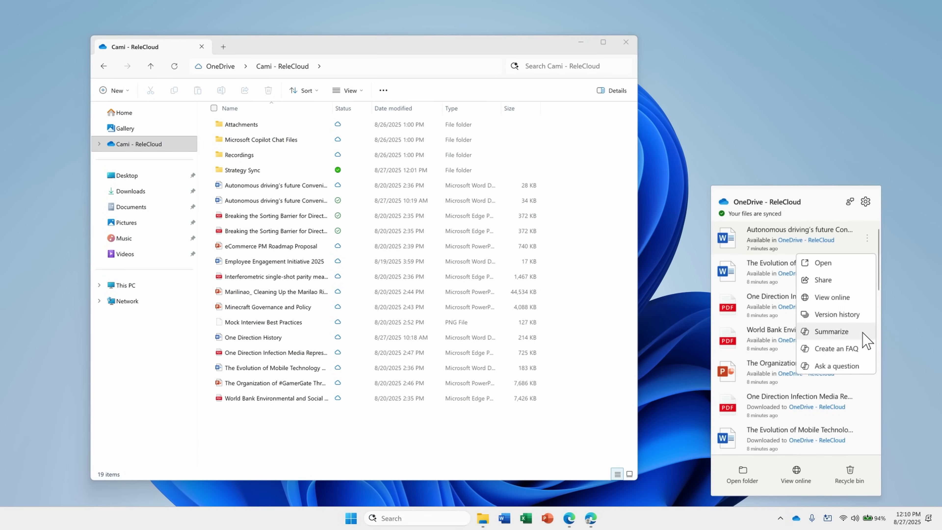
left_click(864, 348)
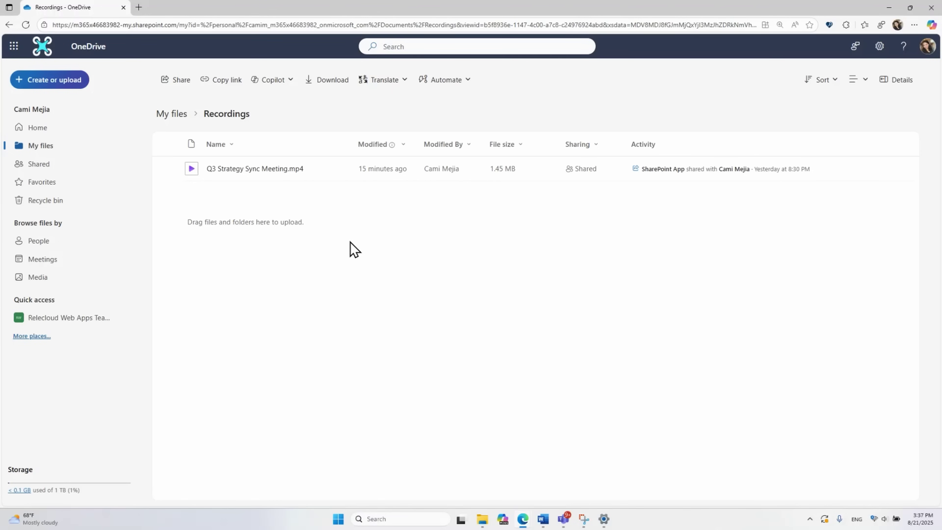
Ask Copilot to summarize the main decisions from the Q3 Strategy Sync Meeting.mp4 recording.
left_click(171, 168)
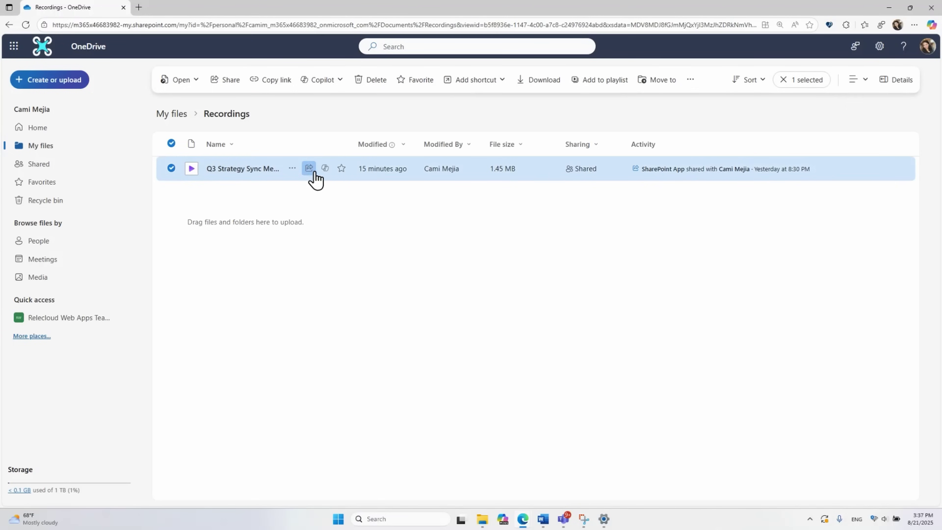
left_click(324, 171)
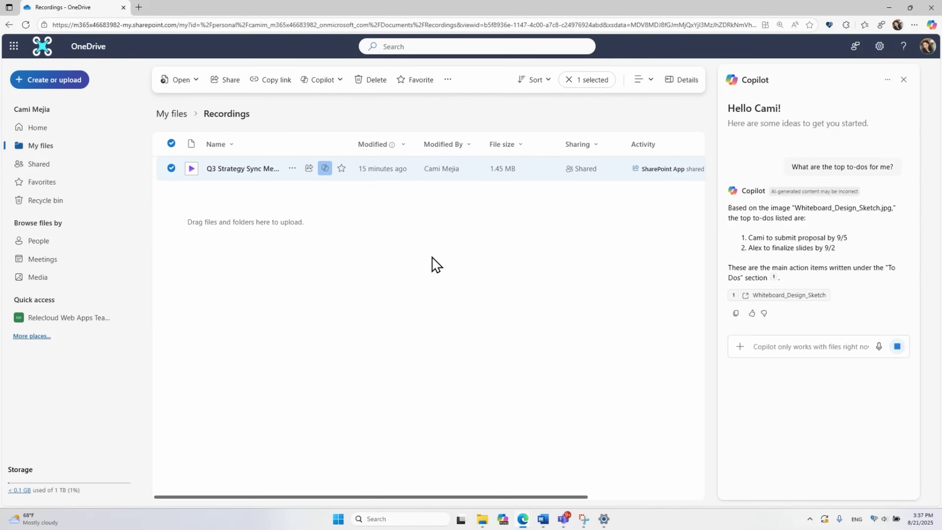
left_click(785, 484)
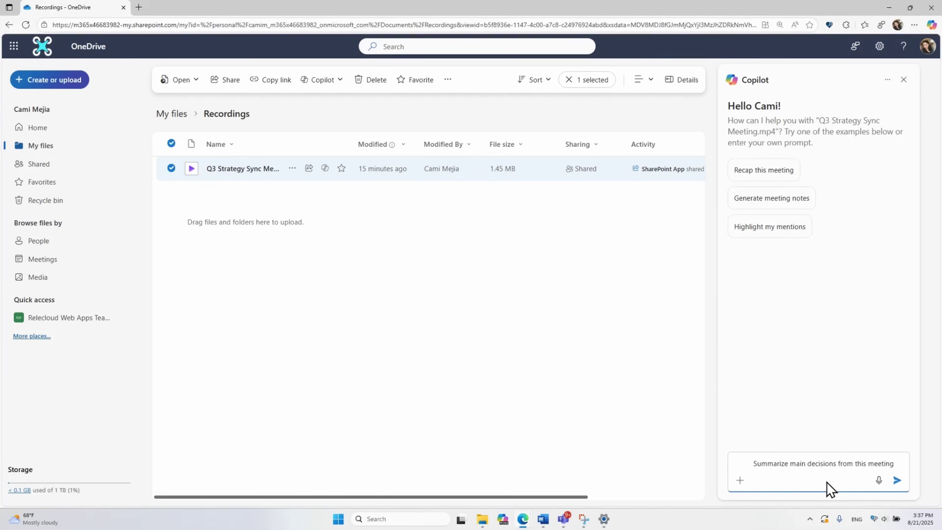
left_click(897, 480)
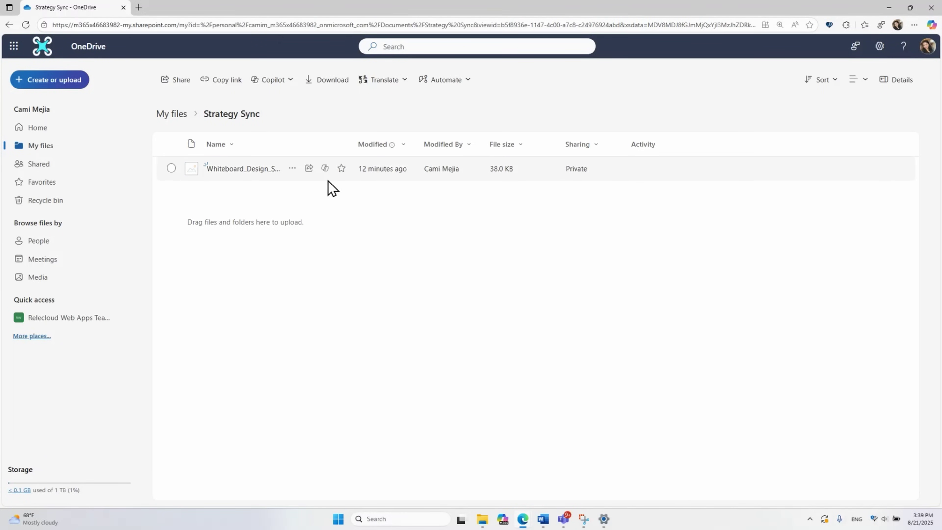
Ask Copilot 'What are the top to-dos for me?' about Whiteboard_Design_Sketch.jpg.
left_click(324, 168)
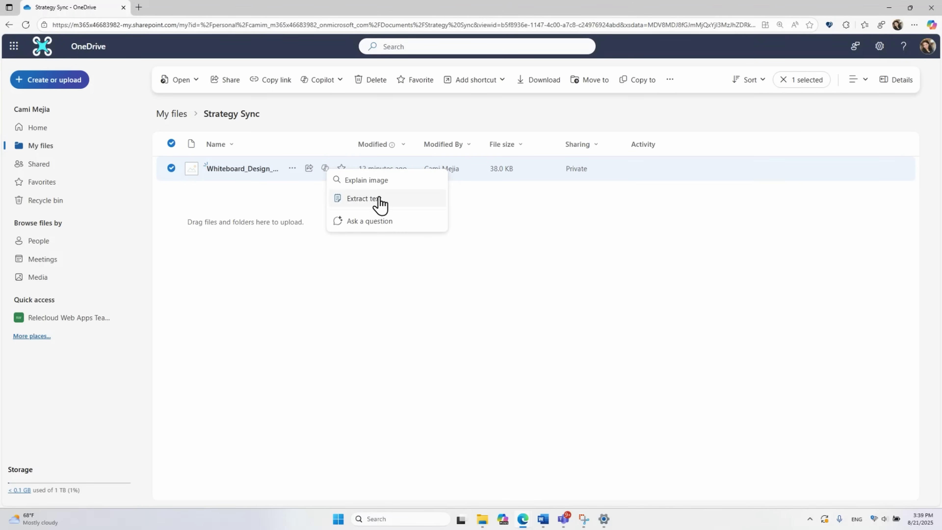
left_click(432, 225)
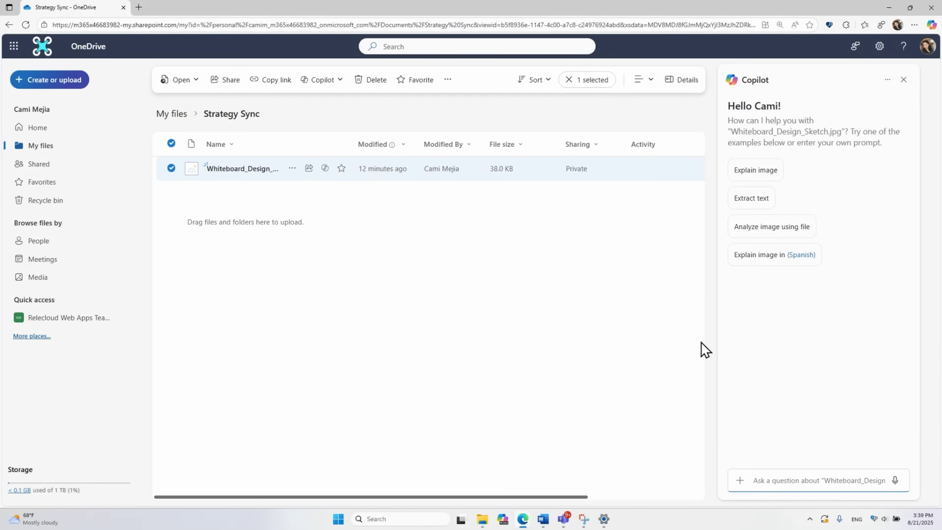
type("What are the top to-dos for me?")
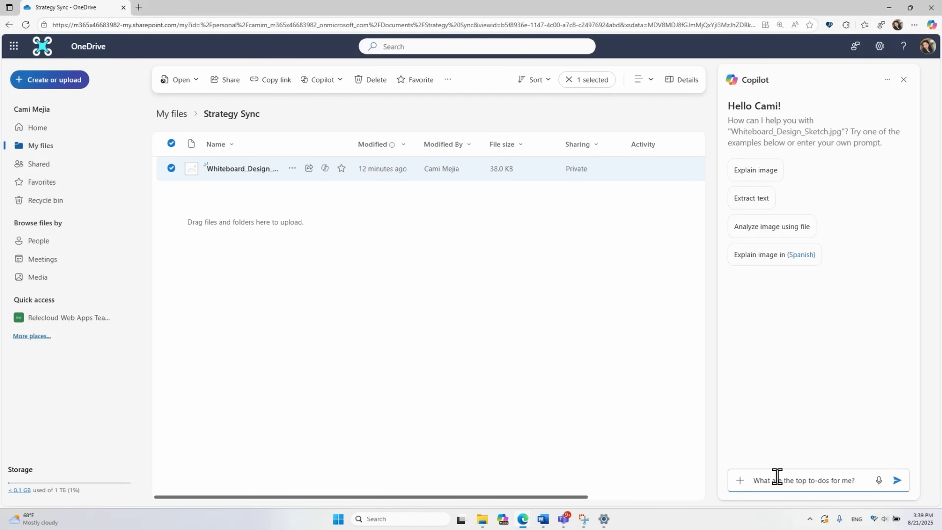
left_click(897, 487)
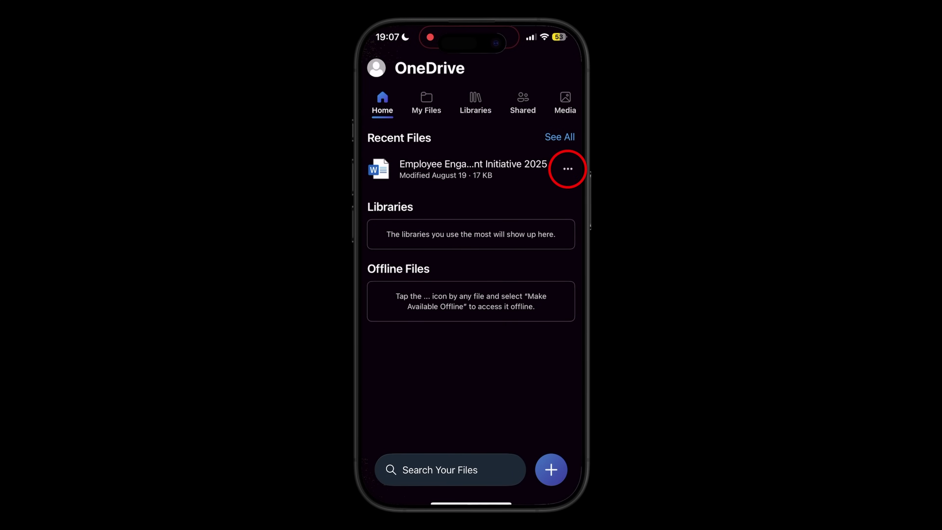
In the mobile app, generate an audio overview of Employee Engagement Initiative 2025 with captions turned on.
left_click(567, 168)
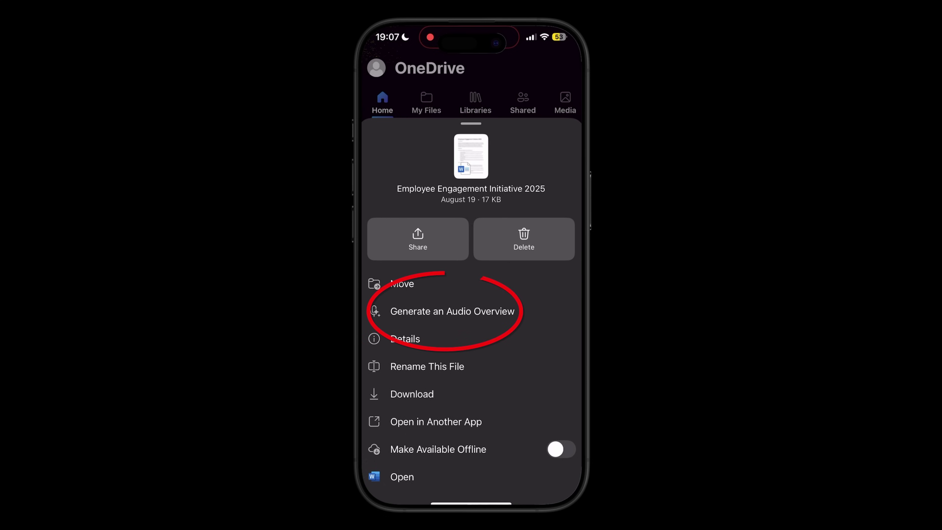
left_click(452, 311)
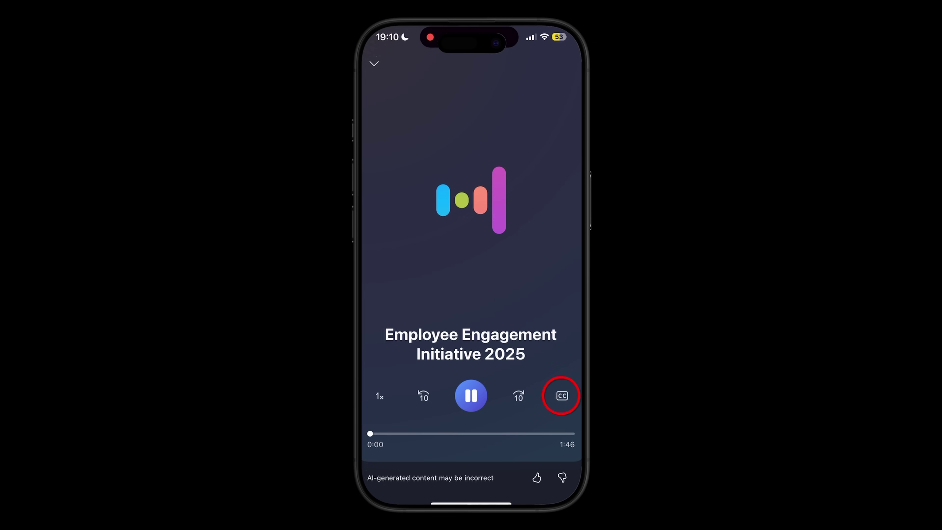
left_click(562, 395)
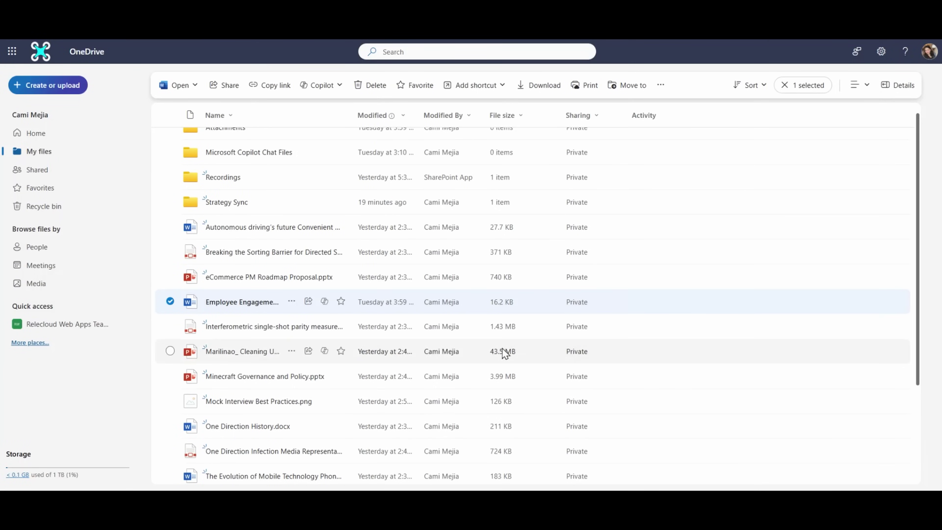
Create an audio overview of Employee Engagement Initiative 2025 on the web and switch it to podcast style.
left_click(324, 301)
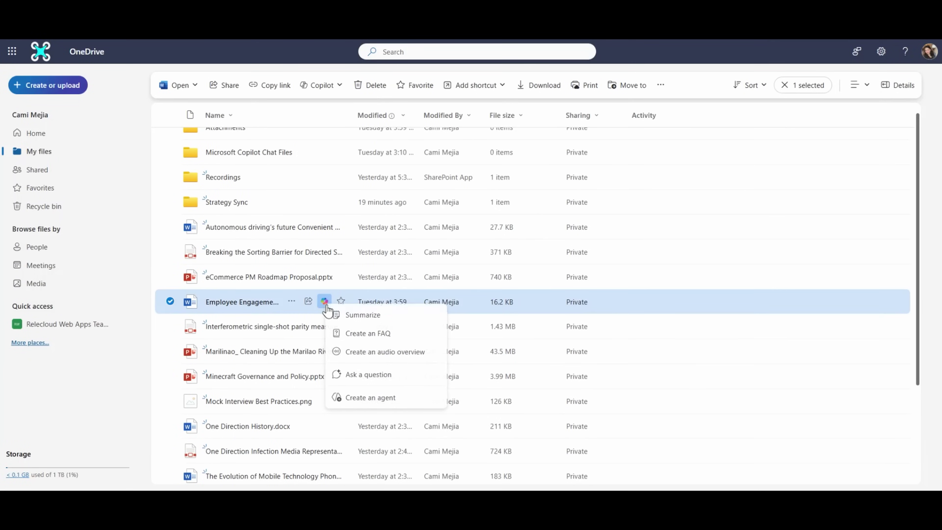
left_click(405, 358)
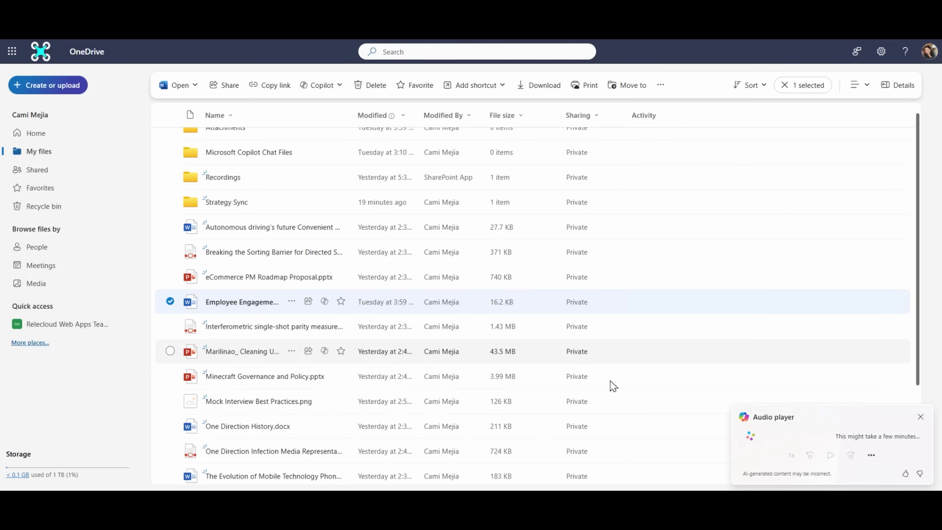
left_click(872, 454)
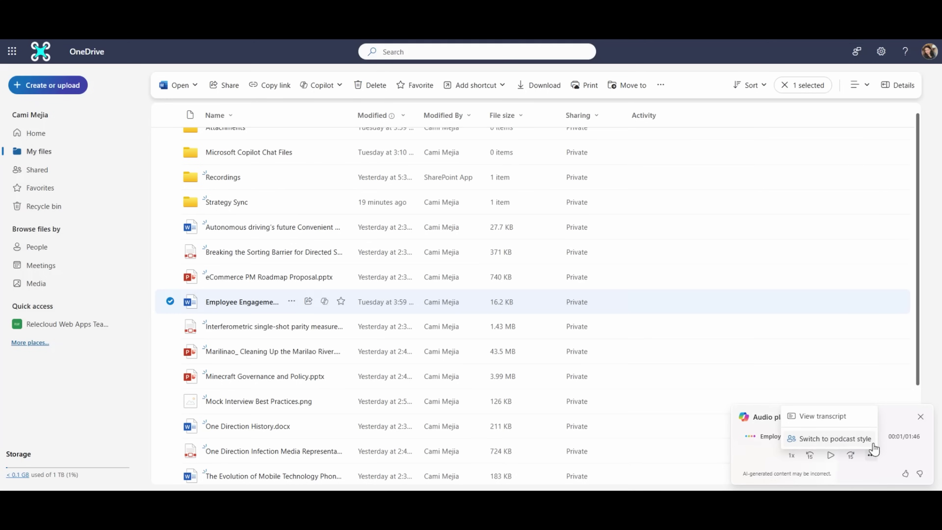
left_click(873, 444)
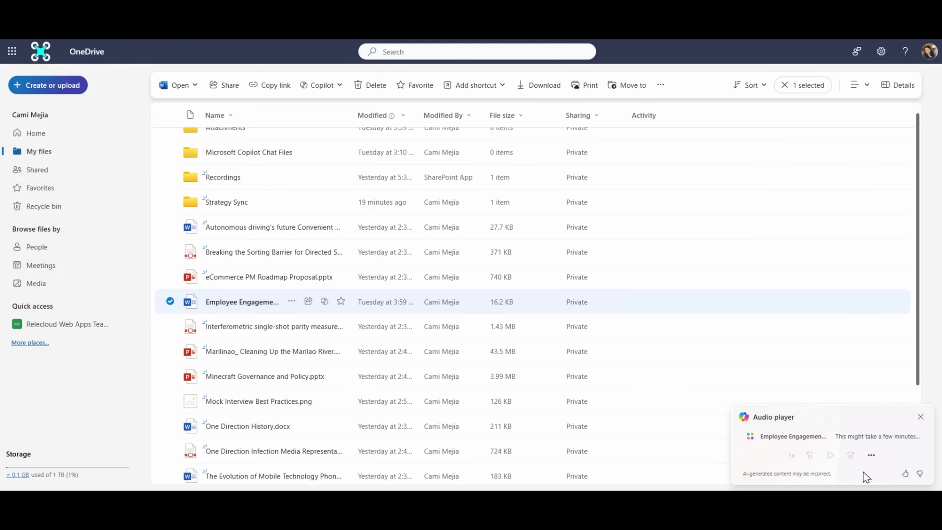